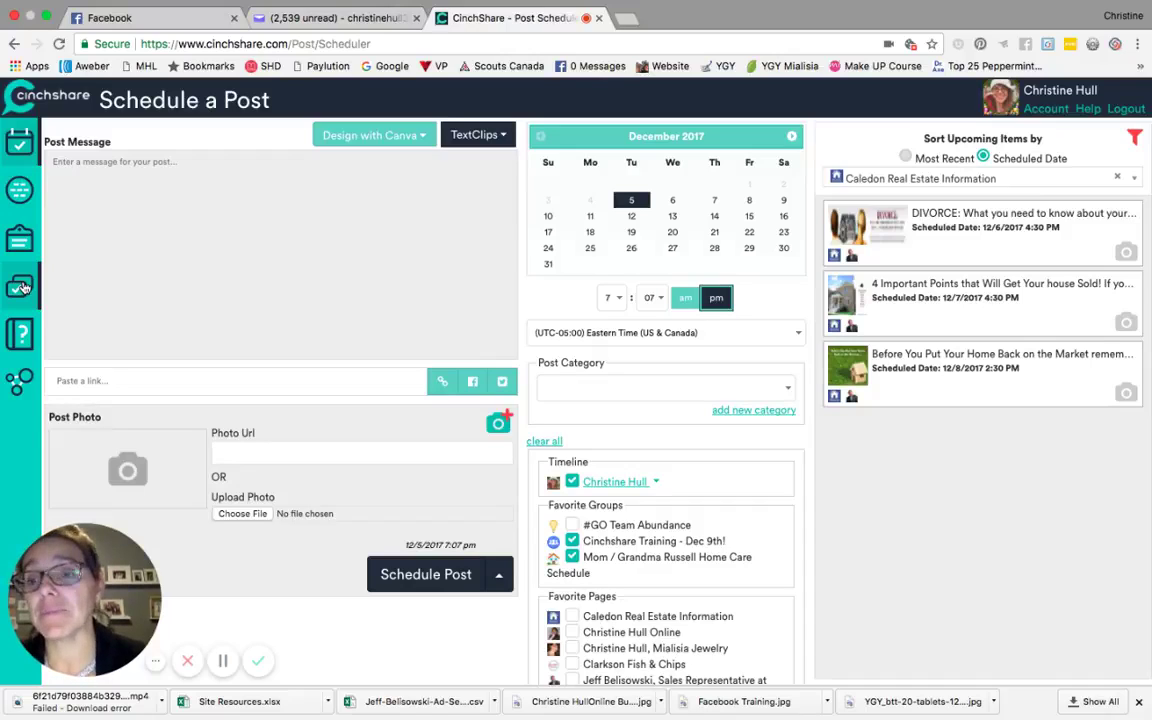
Step: Open the Manage Post Library and browse filter categories like Business Quote, Facebook Tip and Jewelry
click(22, 287)
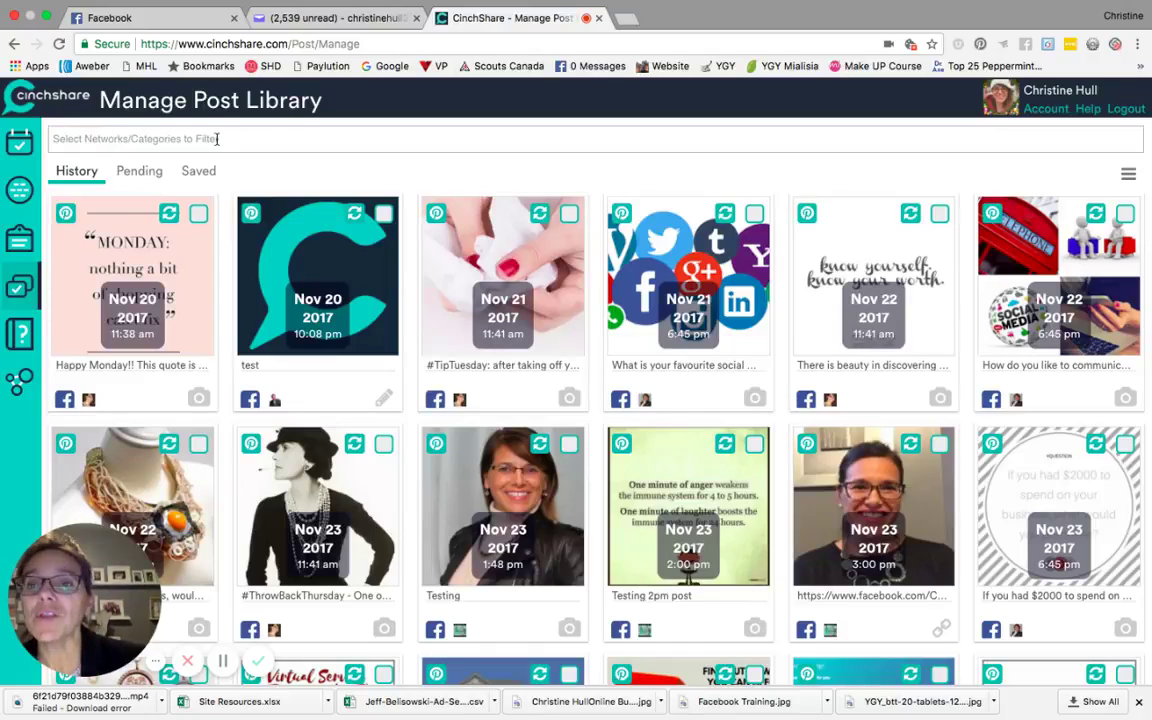
click(216, 141)
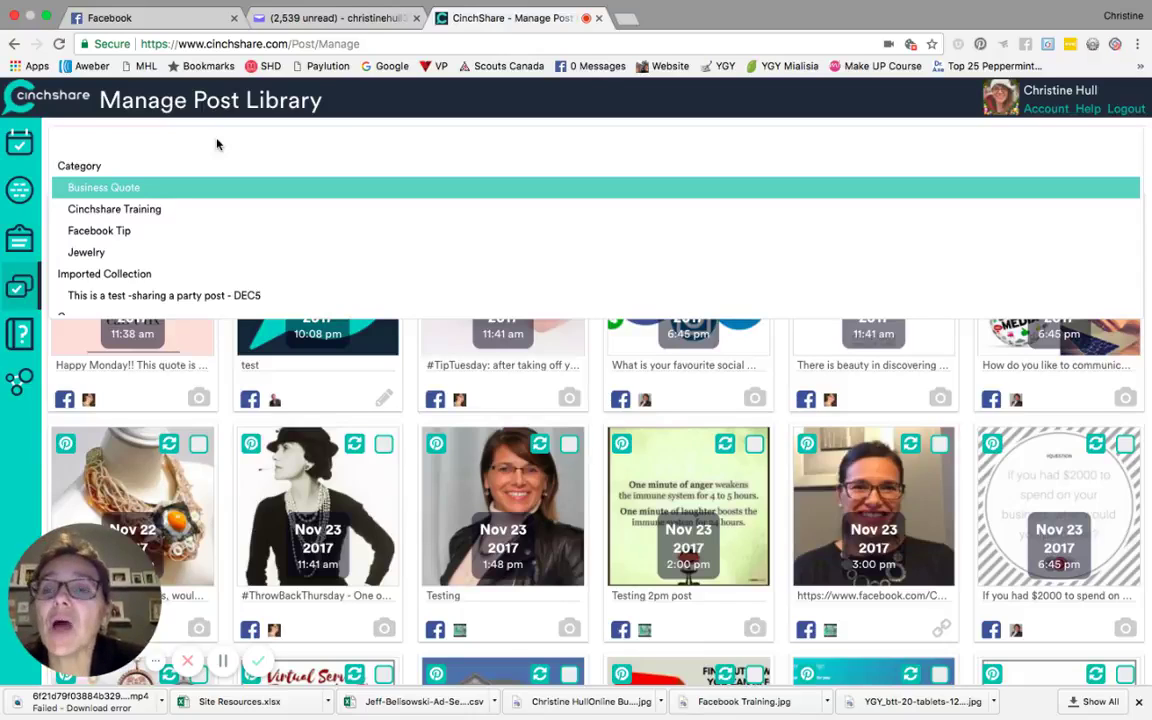
scroll(213, 212, down, 3)
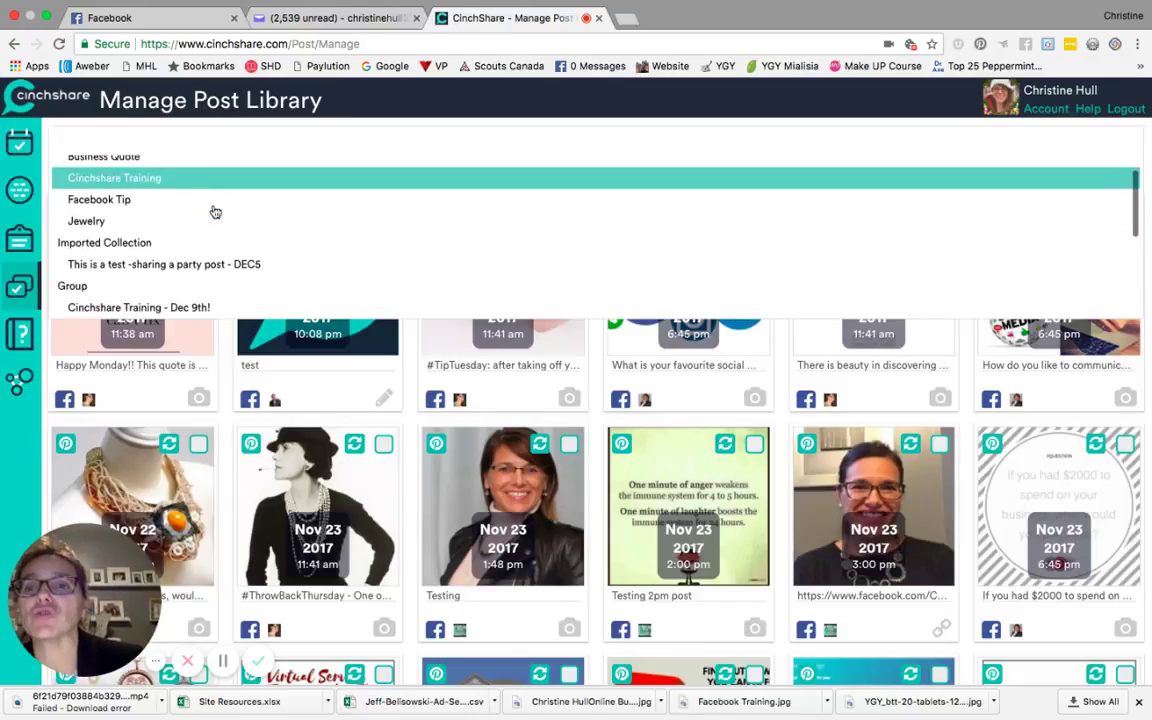
scroll(213, 212, down, 2)
scroll(213, 212, up, 5)
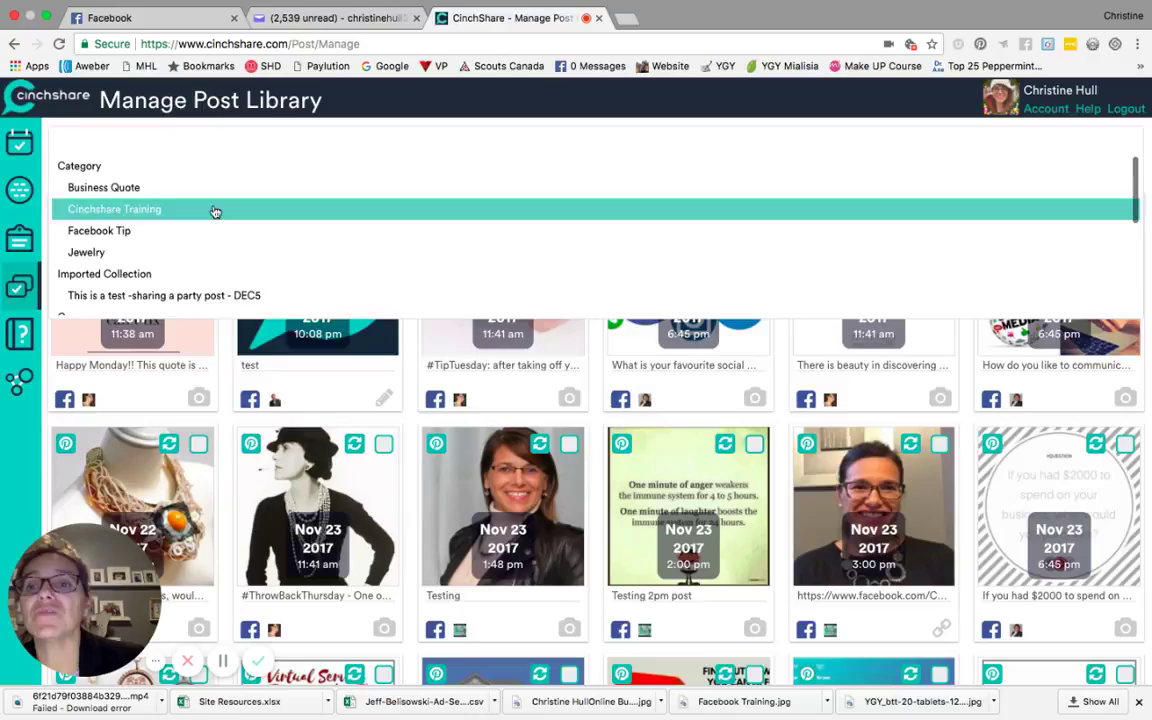
scroll(214, 212, down, 5)
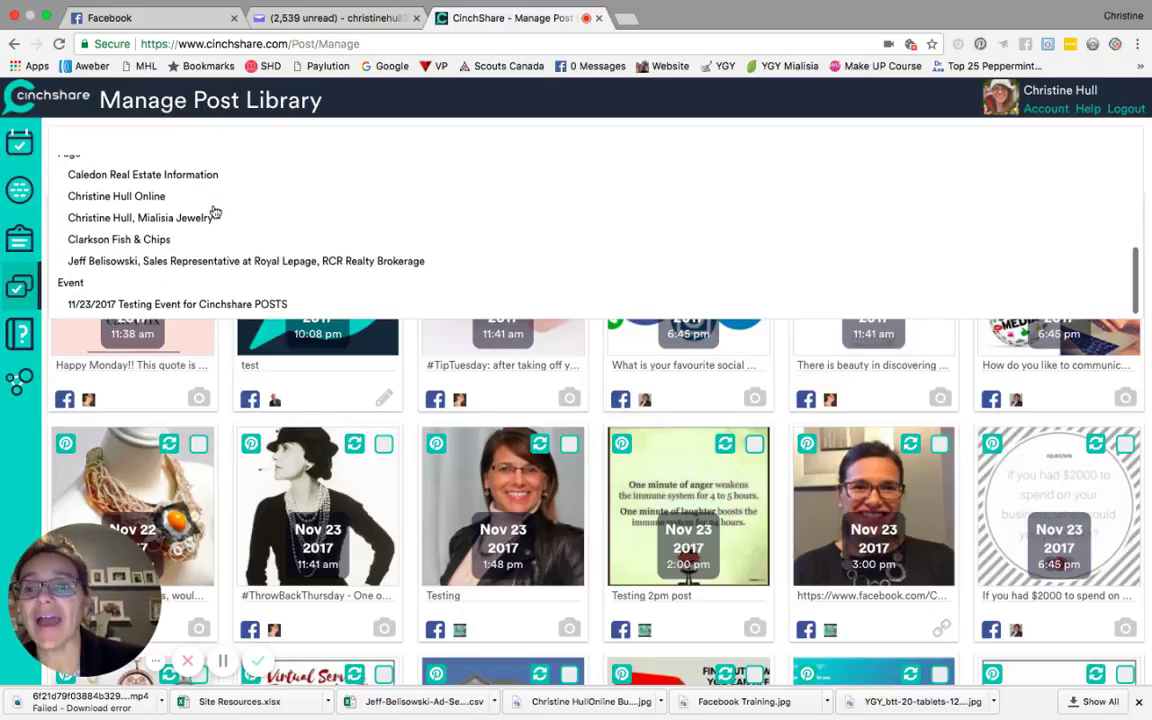
scroll(214, 212, up, 6)
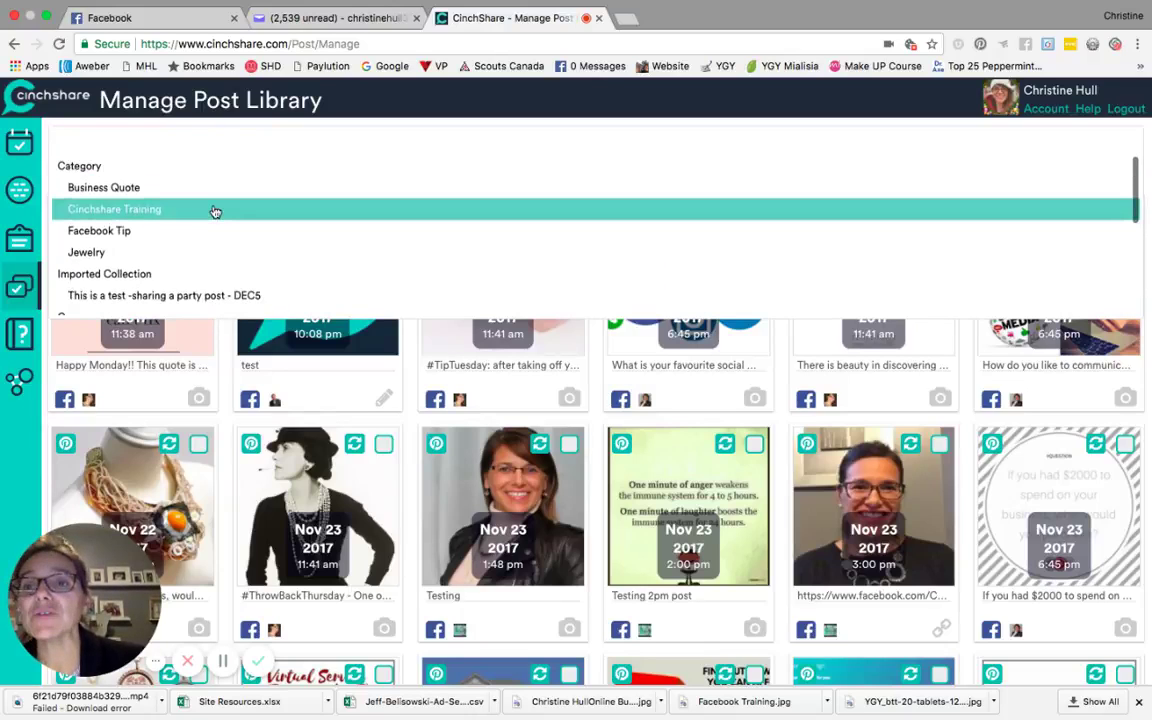
click(78, 141)
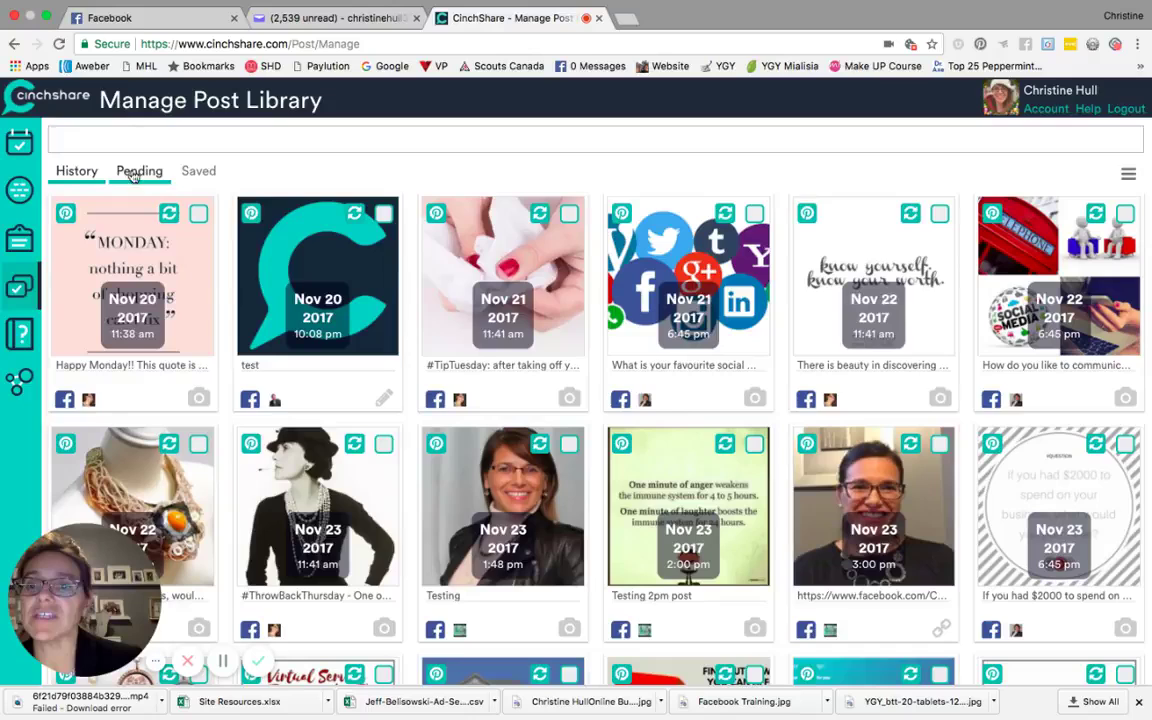
click(77, 178)
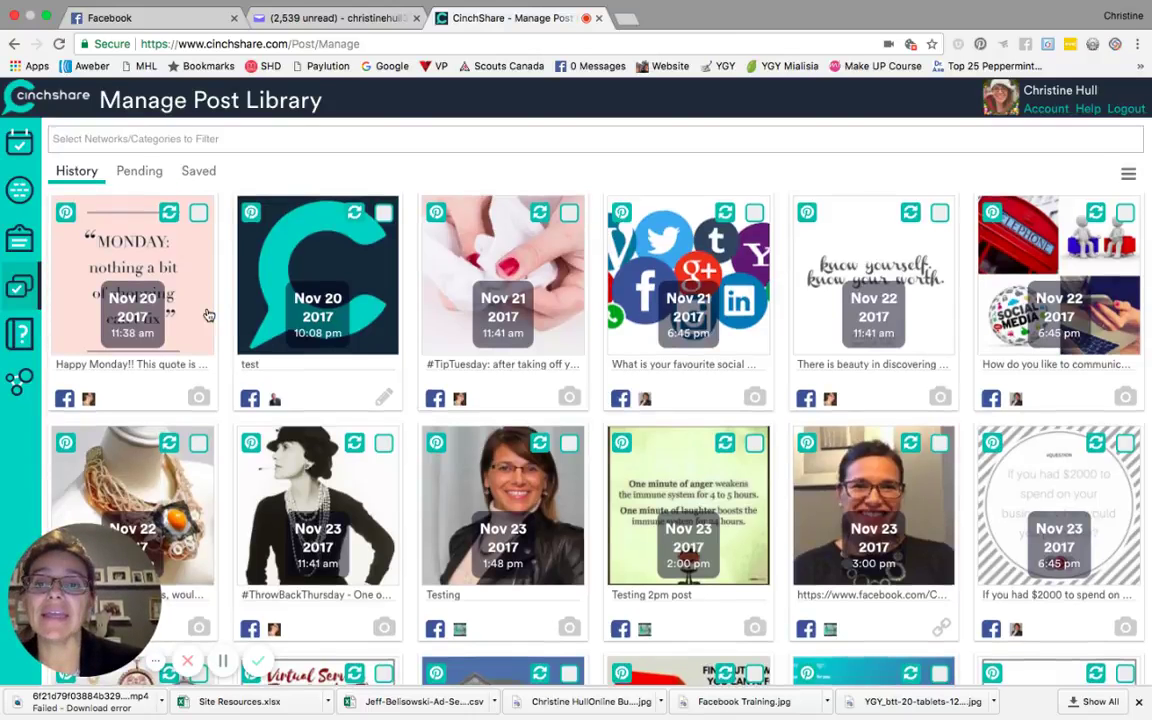
scroll(208, 315, down, 5)
scroll(208, 315, down, 10)
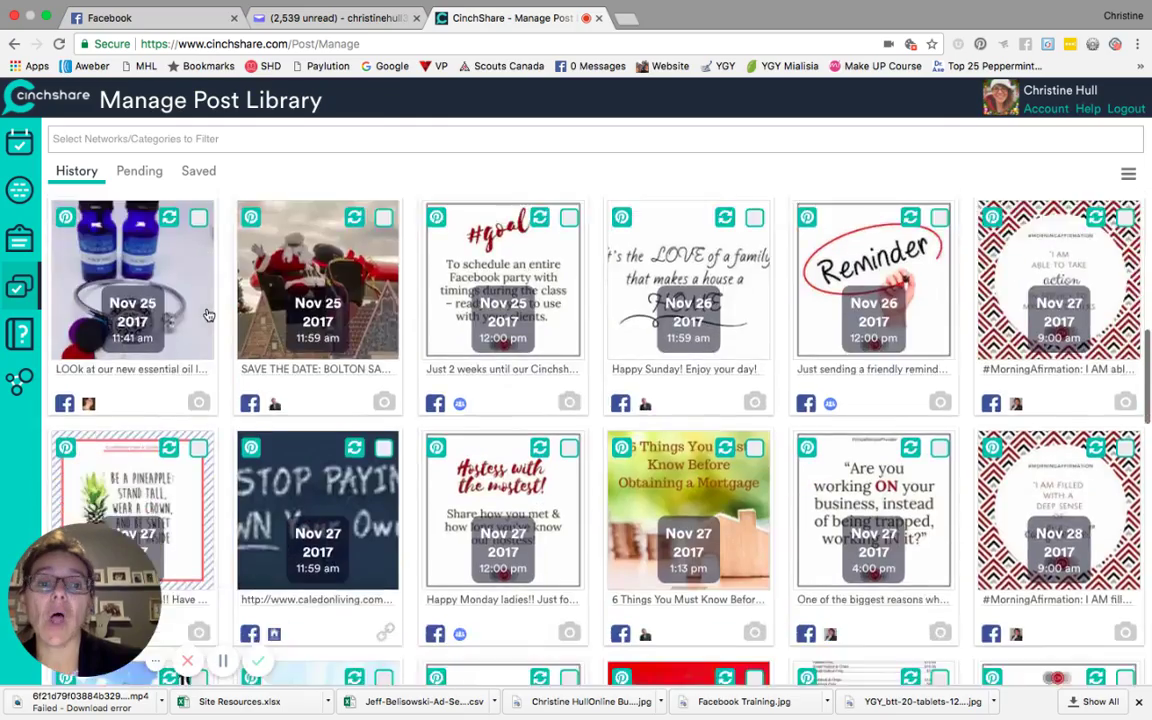
scroll(208, 315, down, 8)
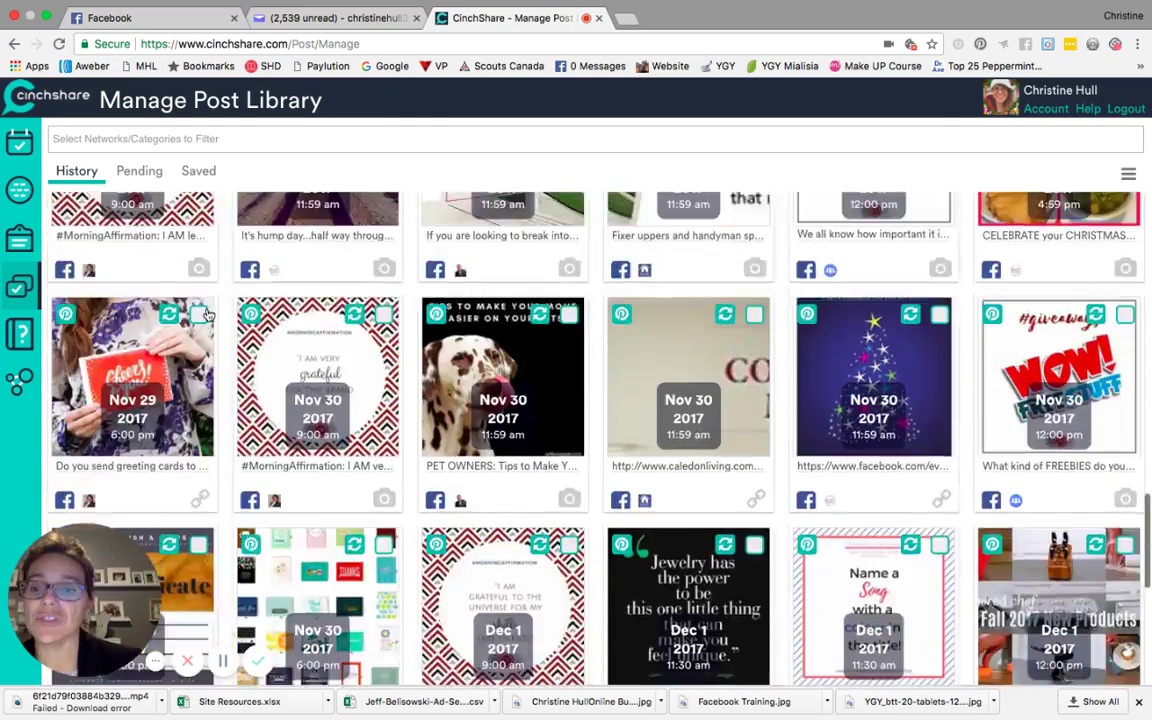
scroll(208, 315, up, 3)
scroll(208, 315, up, 15)
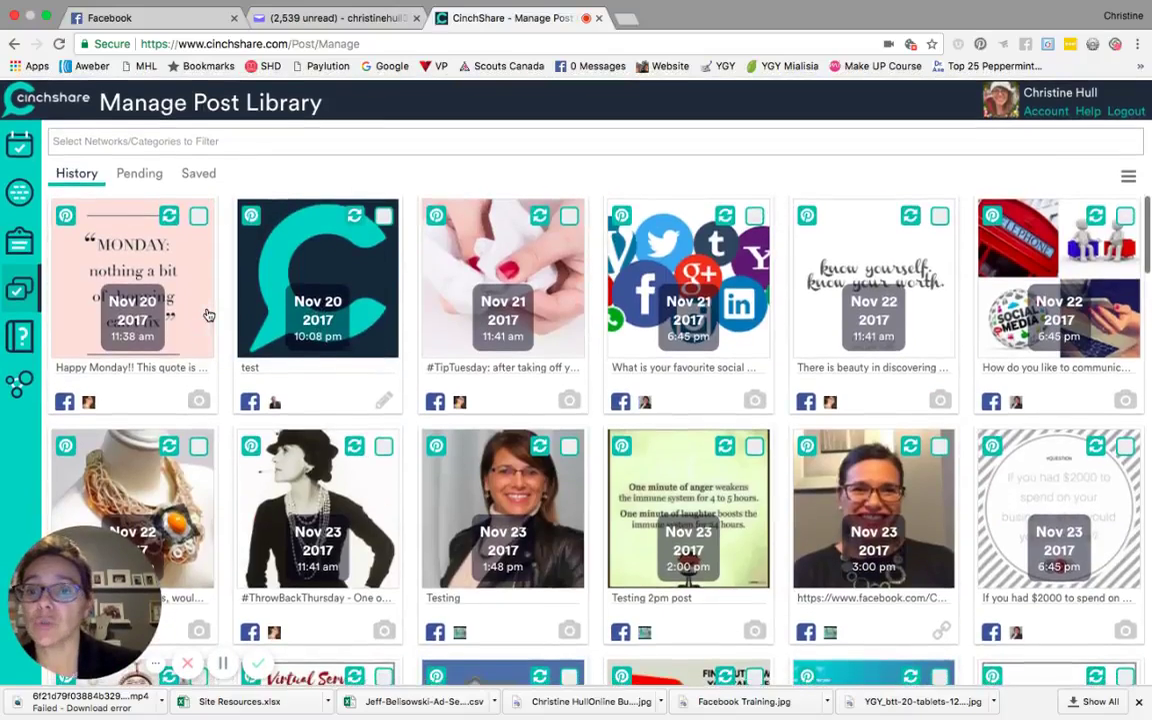
Step: View the Pending posts, then the Saved tab's nine undated posts such as #giveaway and #TipTuesday
click(138, 174)
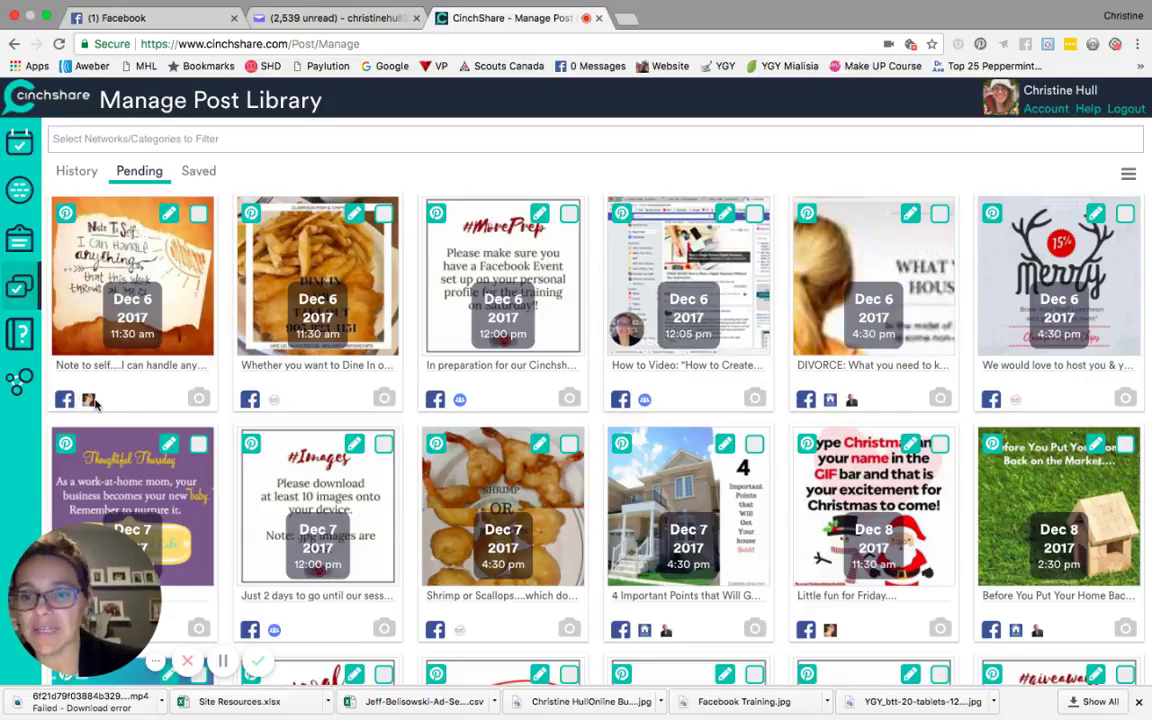
click(206, 172)
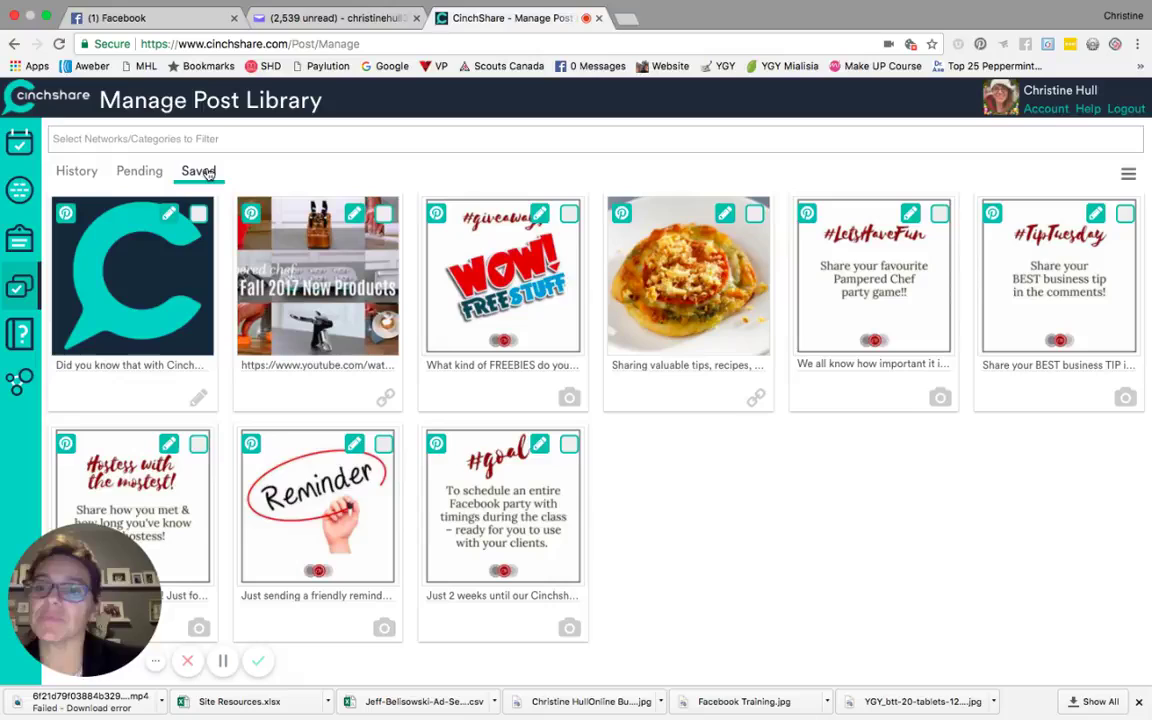
Step: Filter the History tab to Jewelry posts, then remove the Jewelry filter to show all posts
click(95, 176)
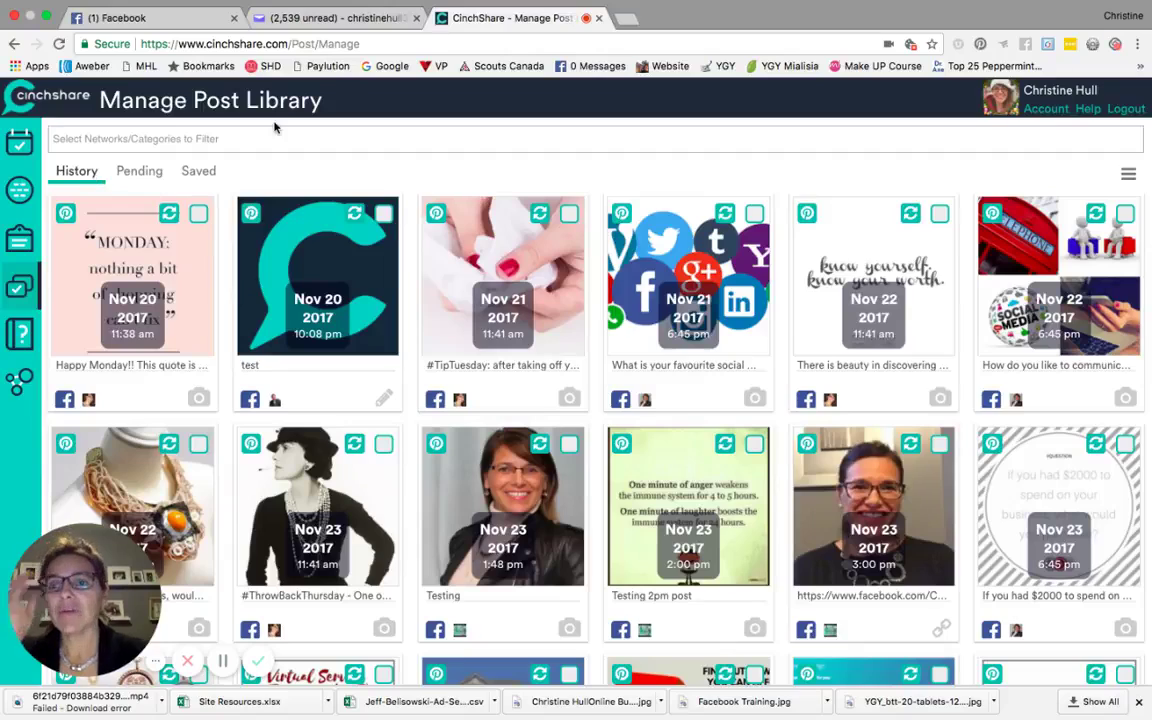
click(692, 138)
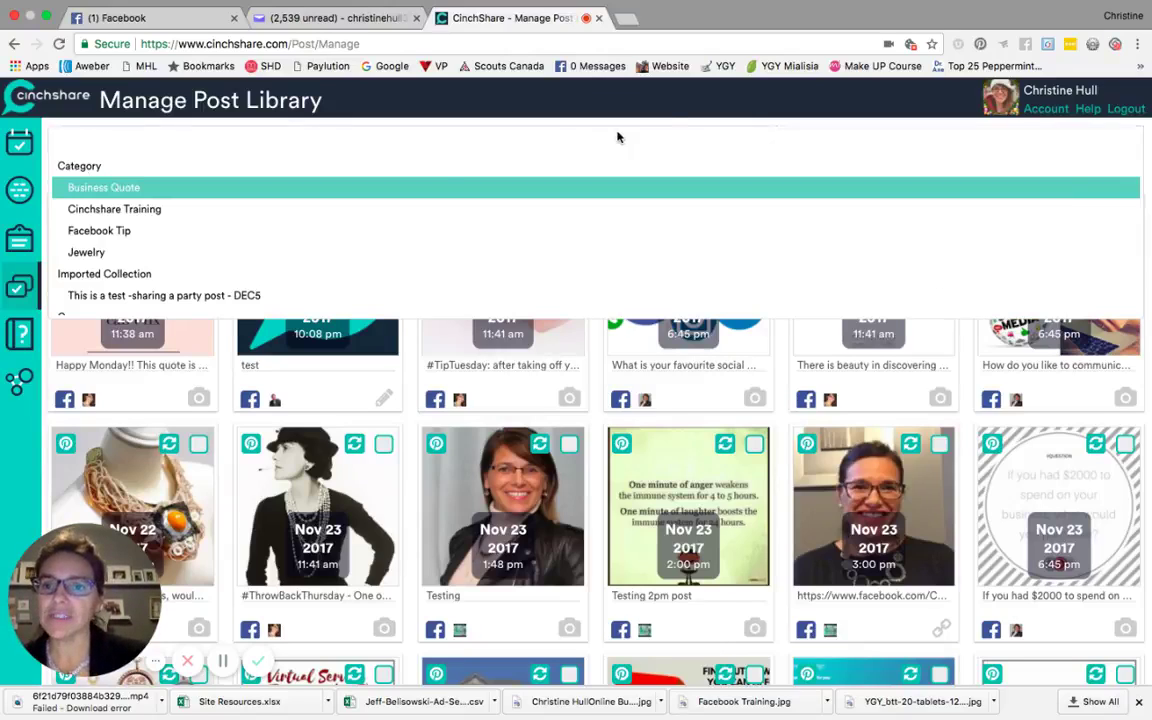
click(230, 258)
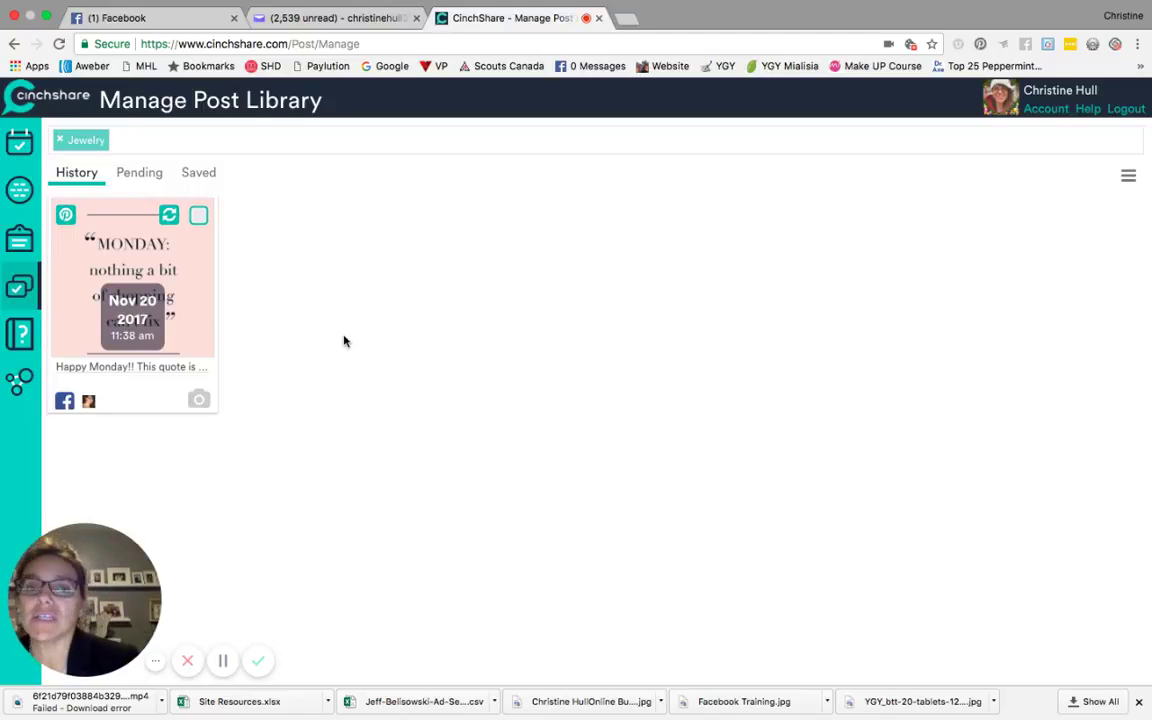
click(60, 141)
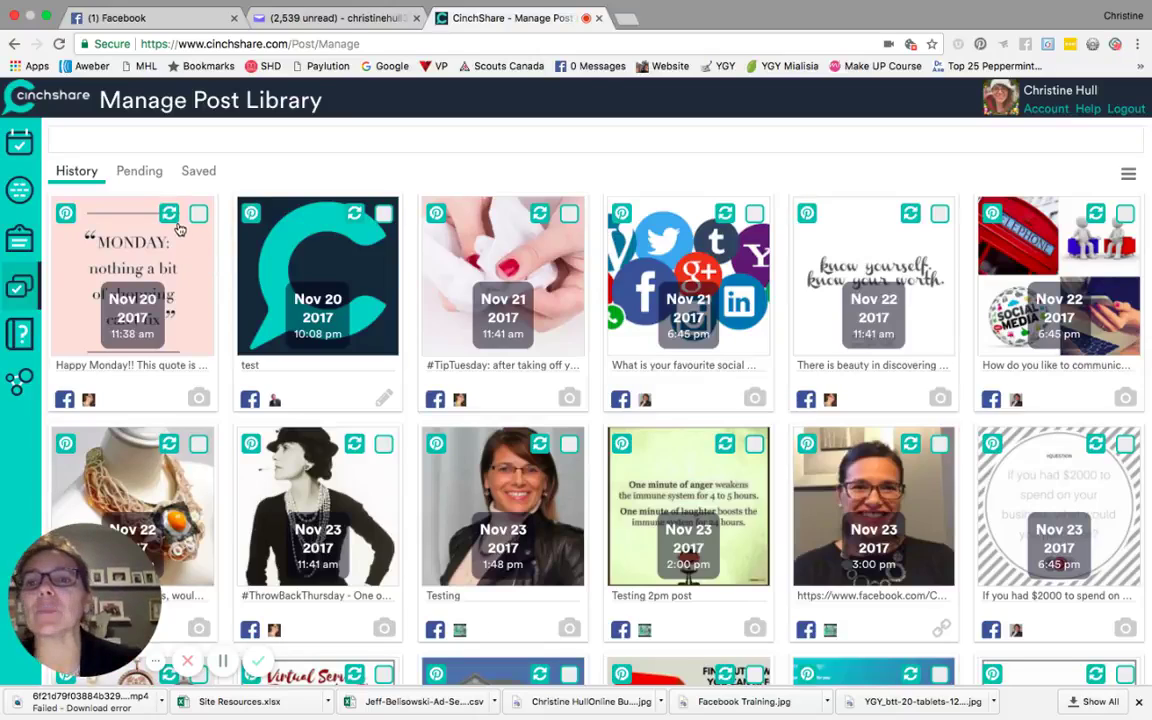
click(170, 217)
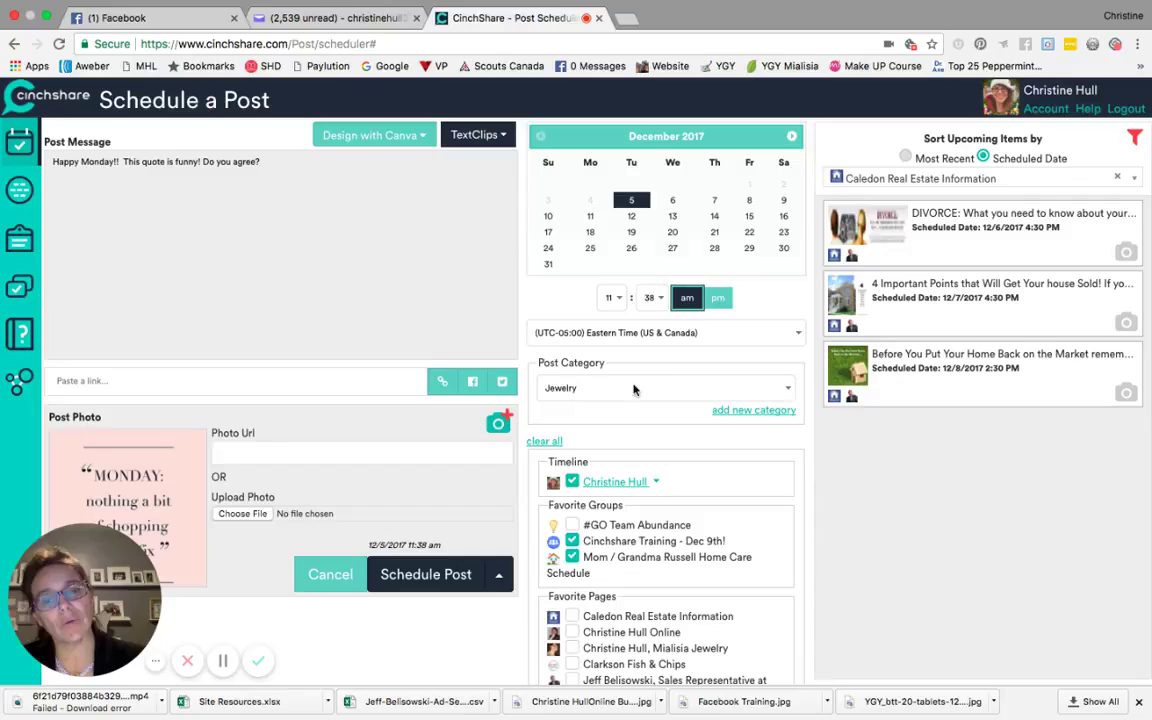
scroll(604, 609, down, 1)
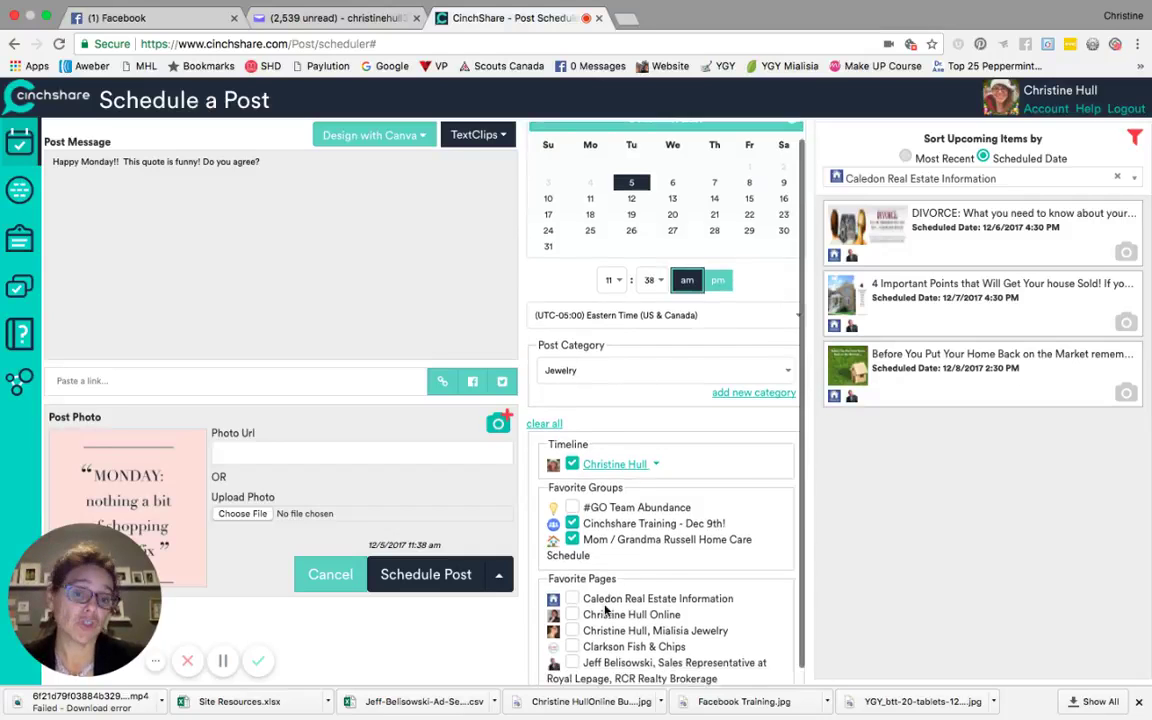
scroll(604, 609, up, 1)
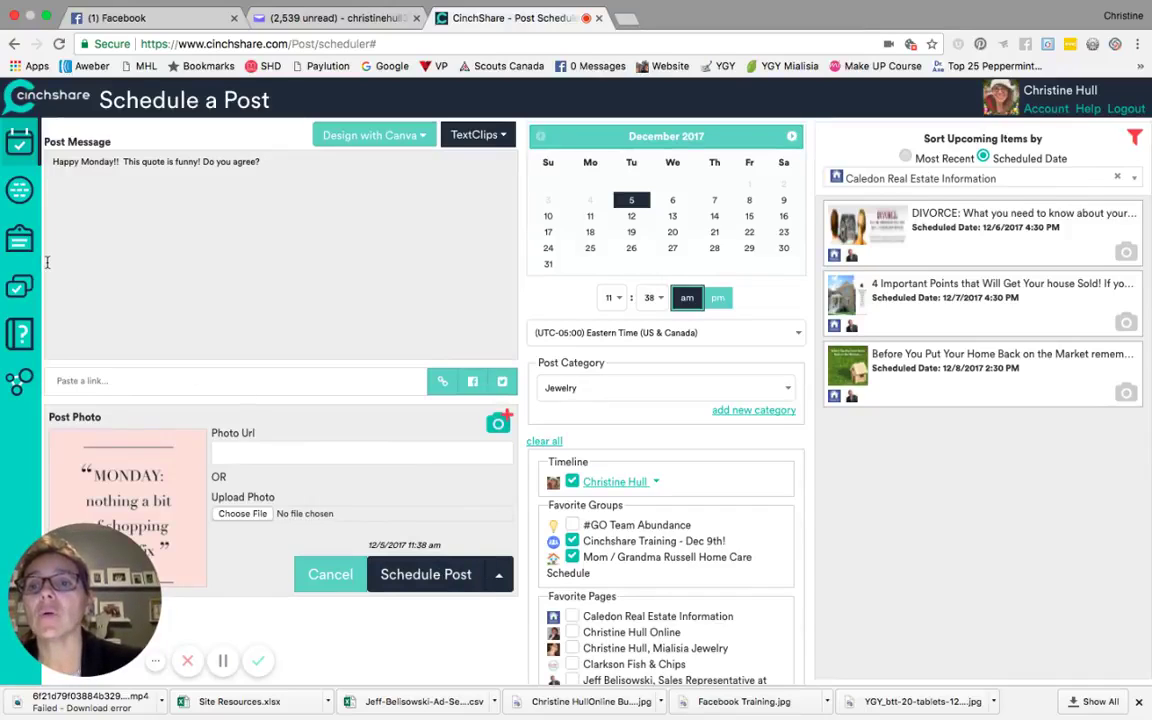
click(17, 288)
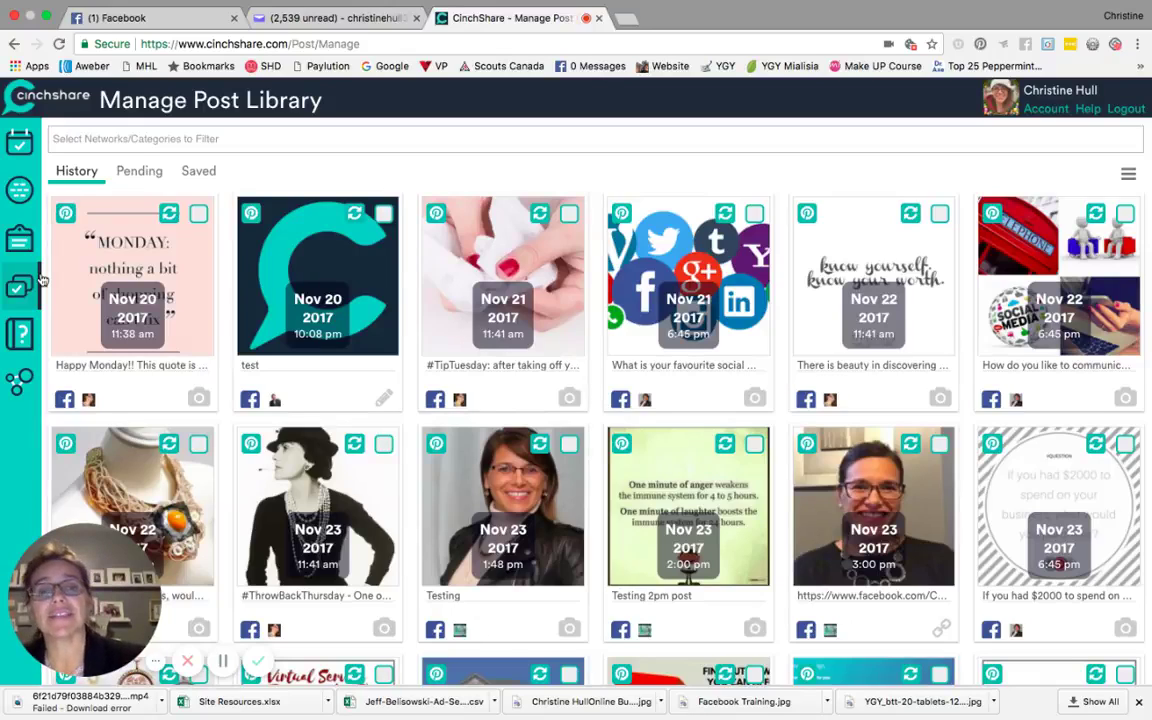
Step: On the Pending tab, select the Dec 6 DIVORCE and Merry posts and view the bulk actions menu
click(143, 175)
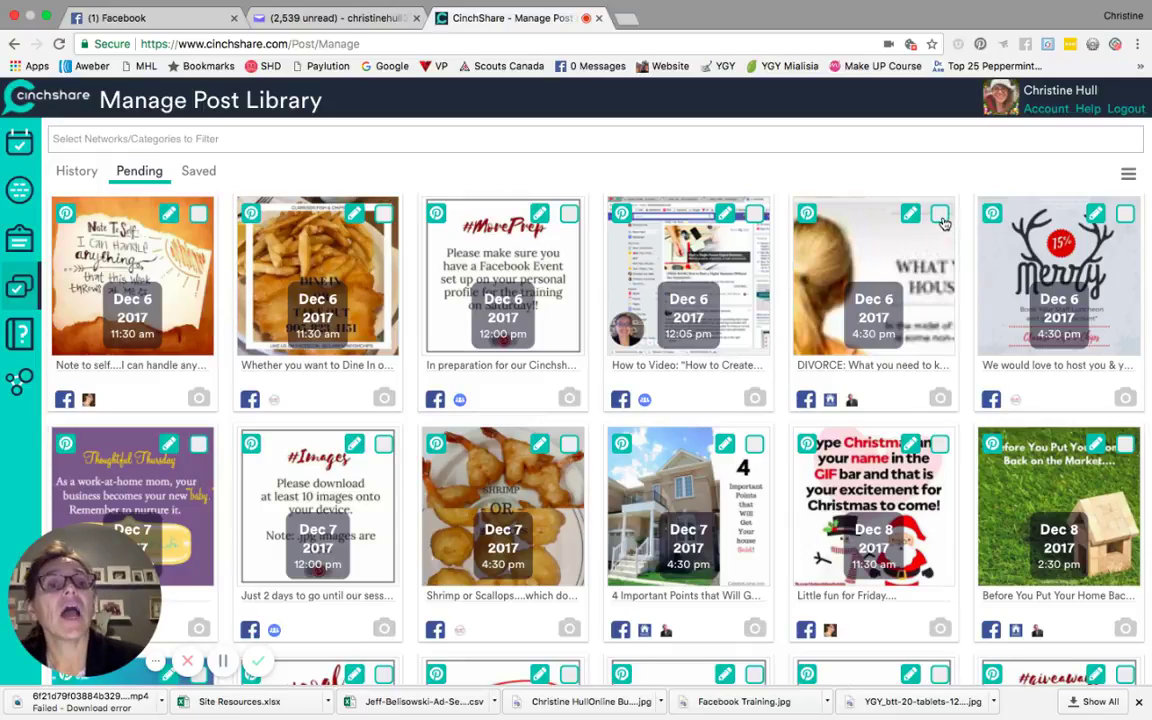
click(940, 216)
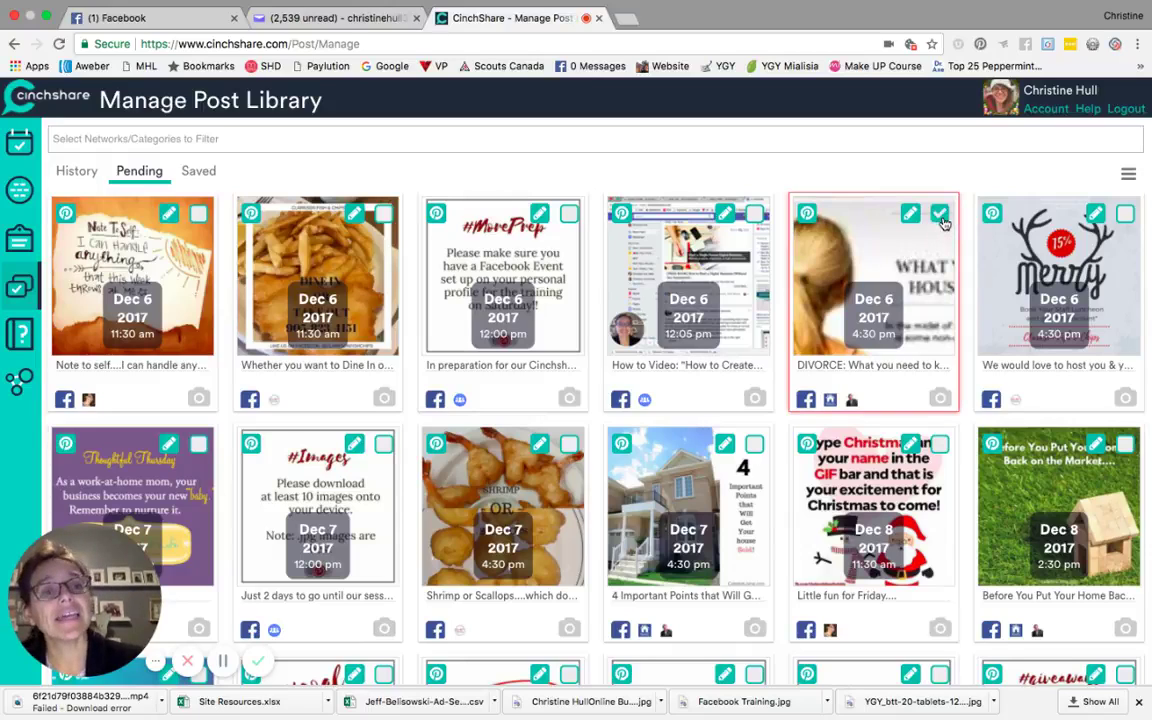
click(1125, 216)
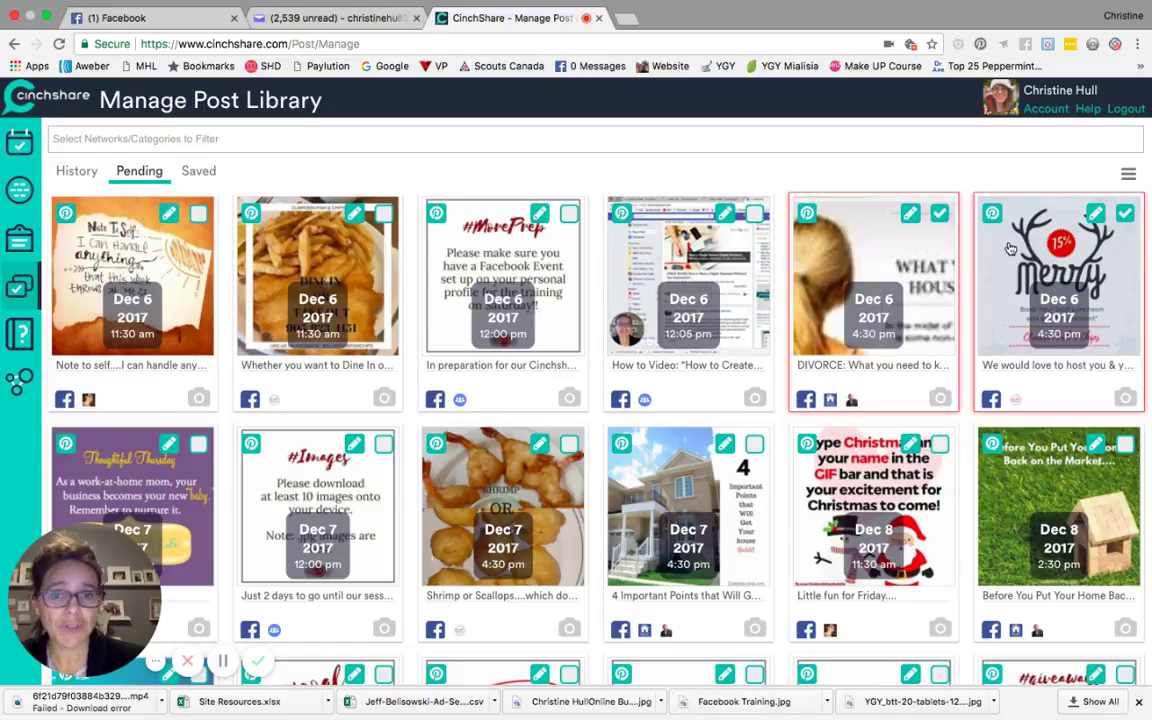
click(1129, 175)
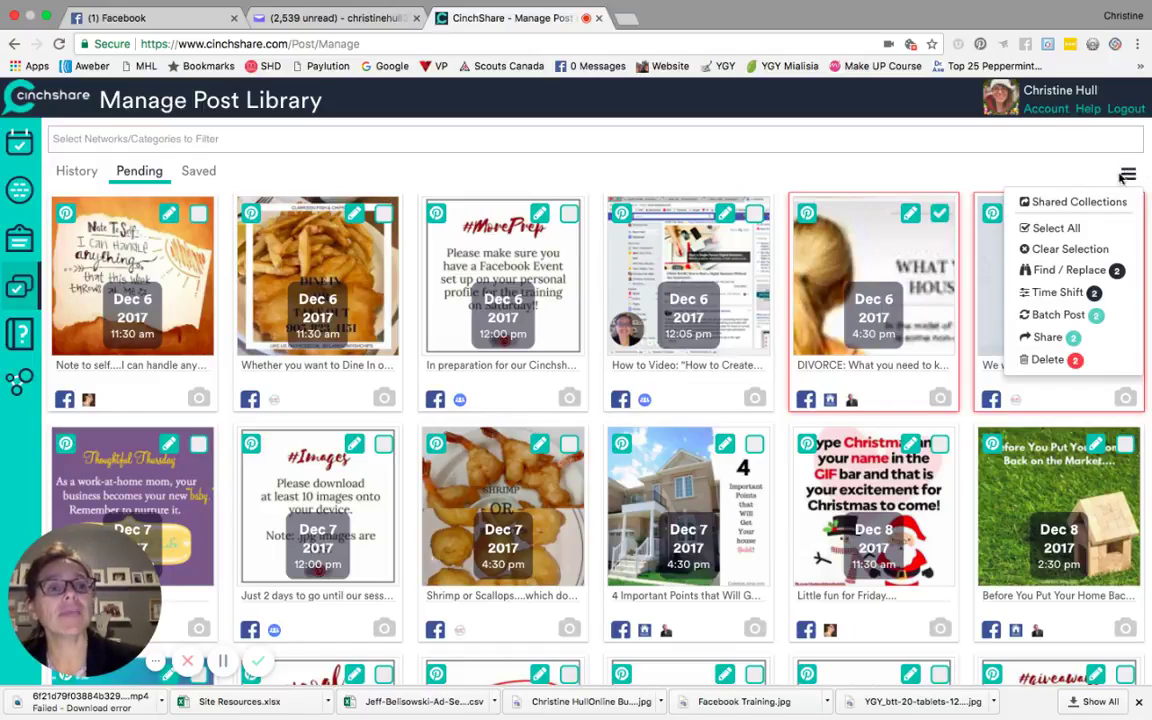
click(1127, 175)
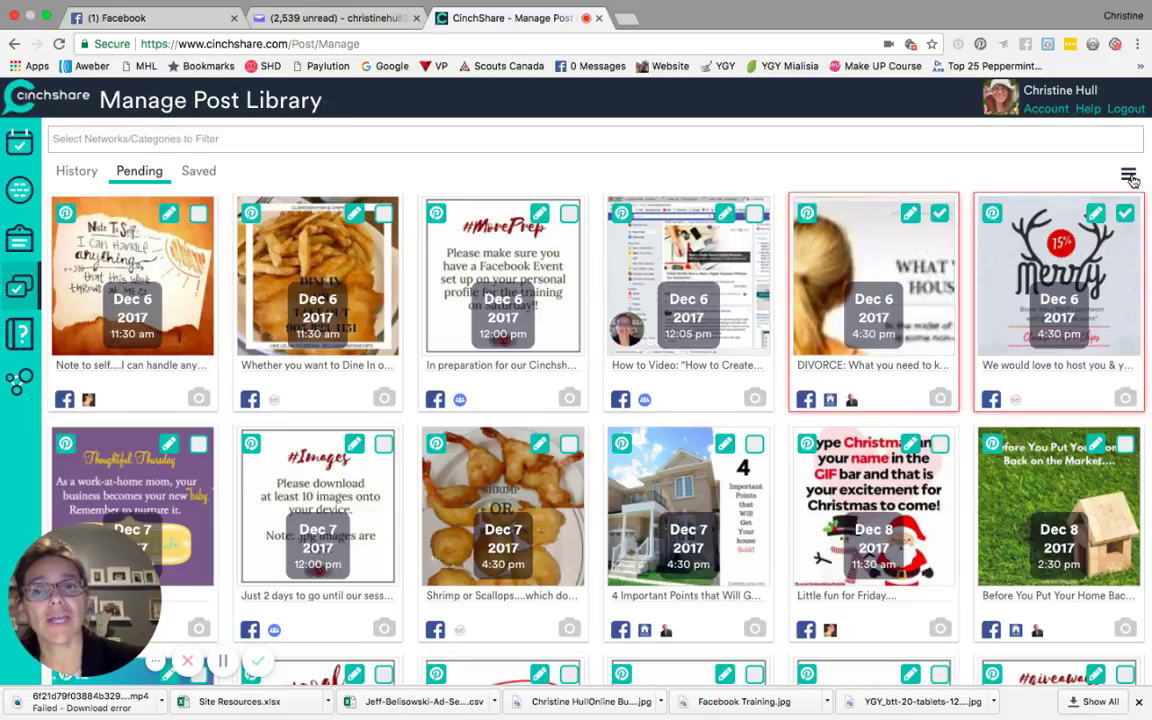
click(1129, 176)
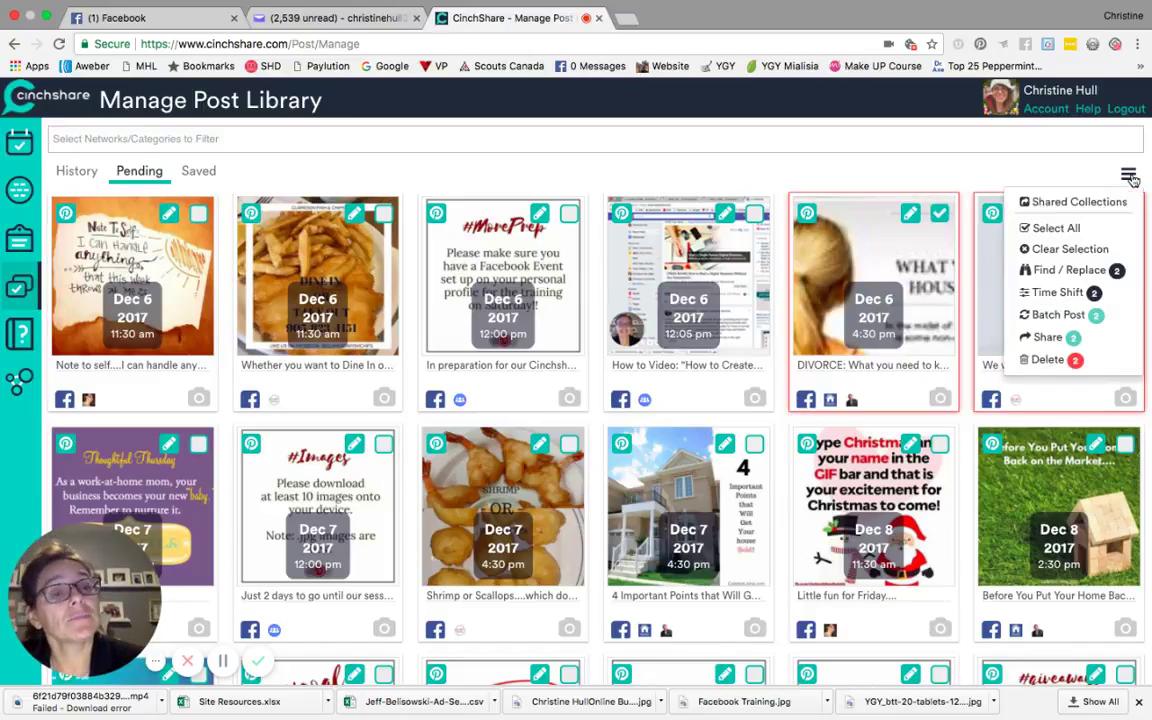
Step: Select all pending posts from the bulk actions menu
click(1043, 230)
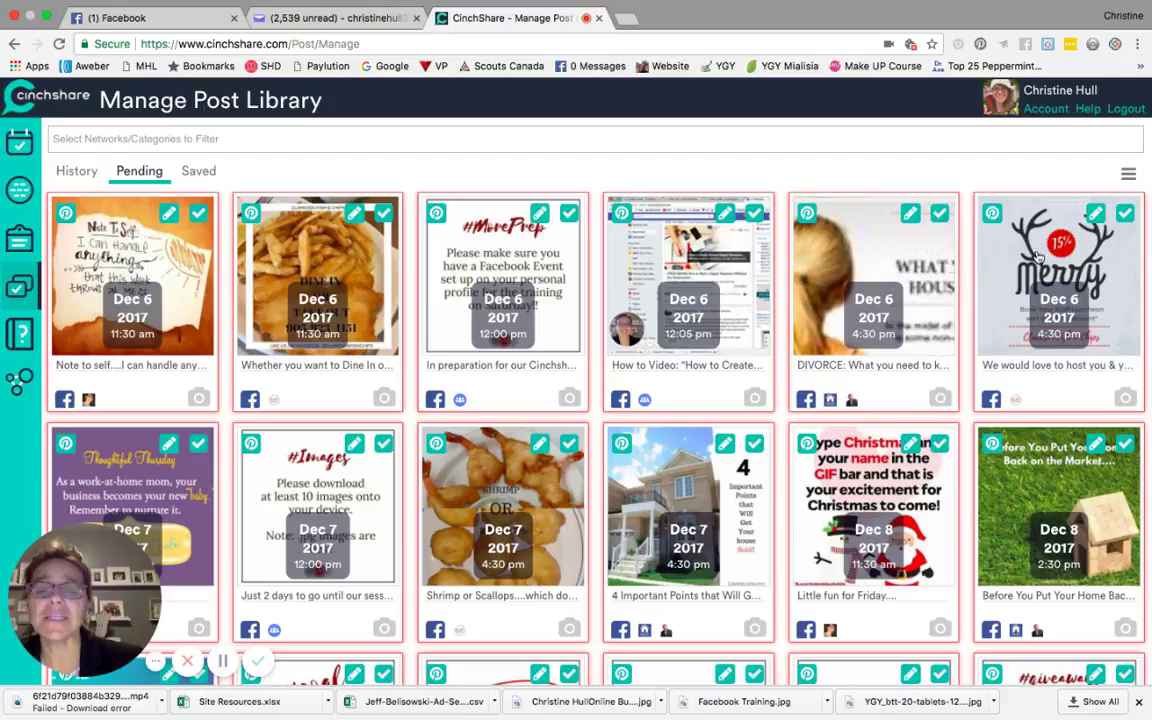
click(1130, 176)
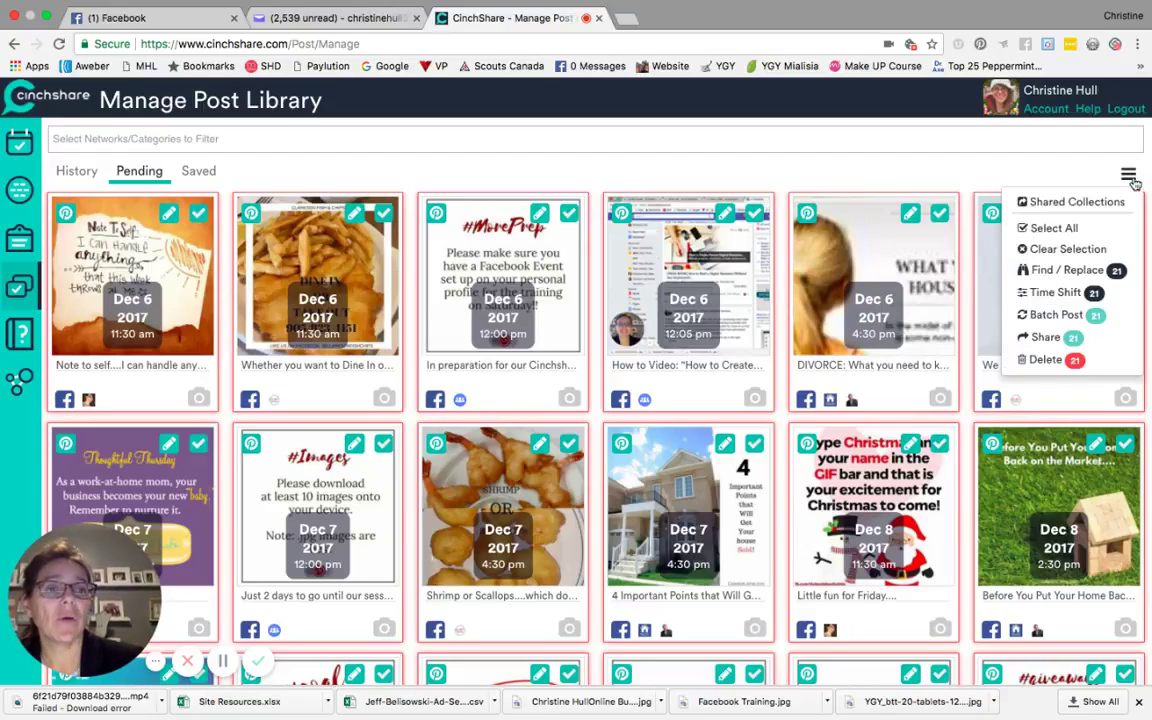
click(1130, 176)
click(1128, 175)
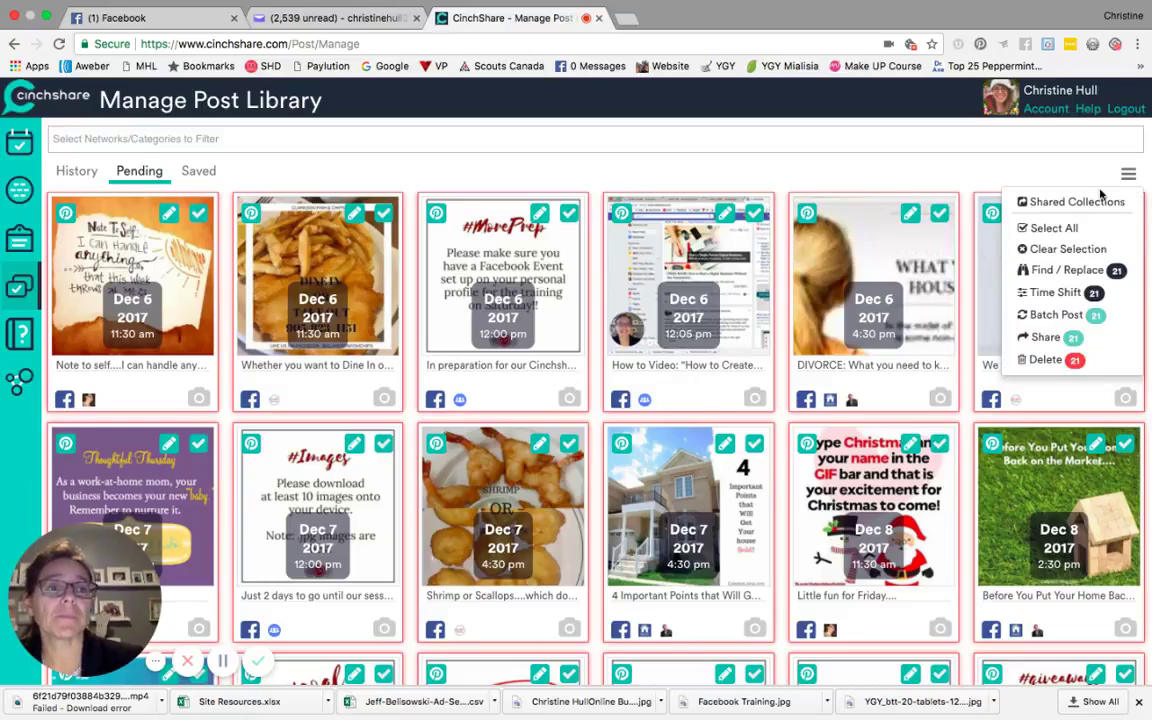
click(1040, 228)
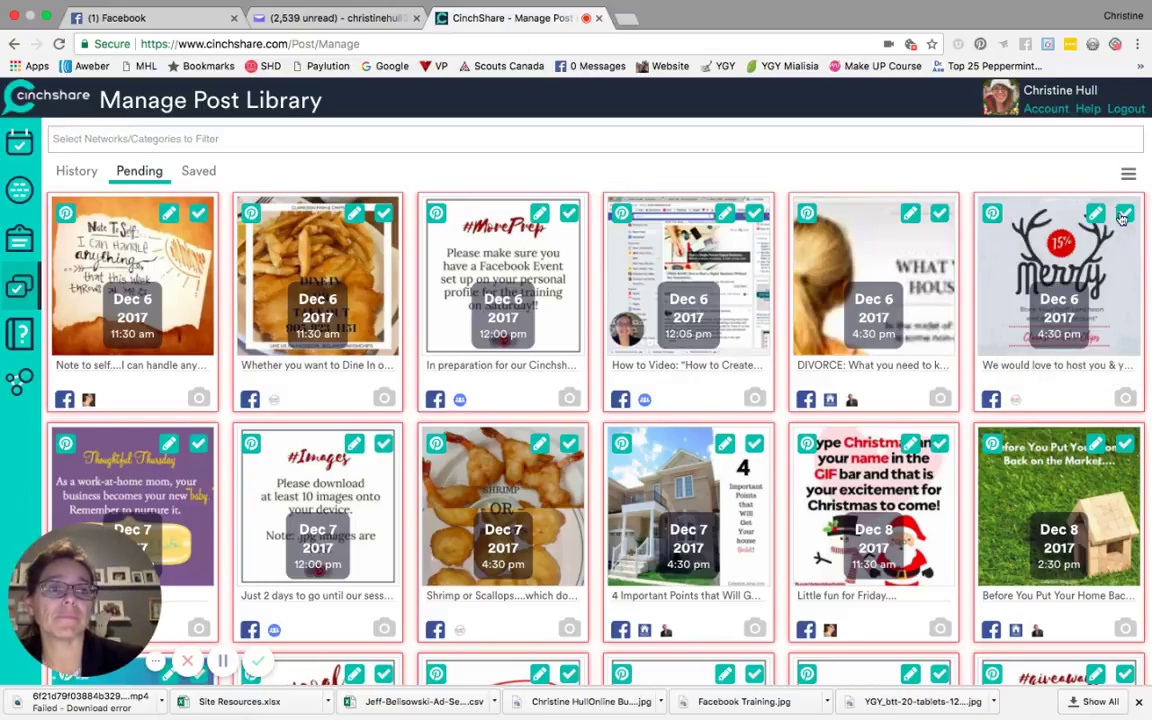
Step: Uncheck the Merry, DIVORCE and How to Video posts, then clear the whole selection
click(1124, 215)
click(939, 214)
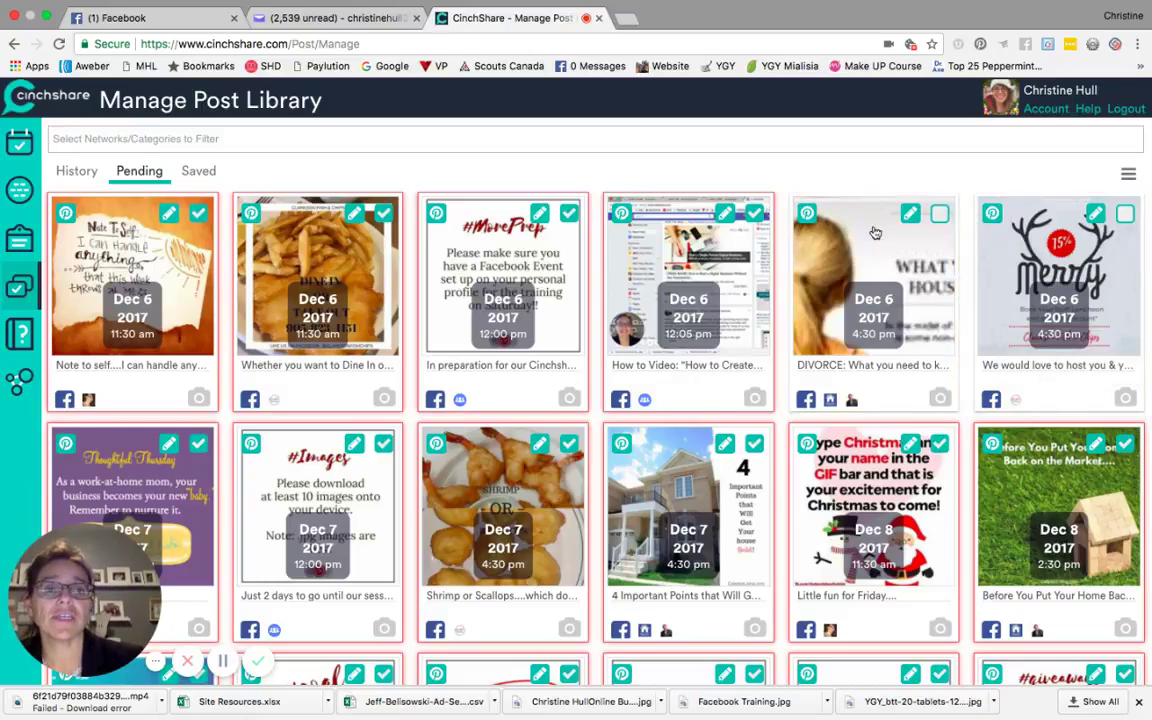
click(755, 215)
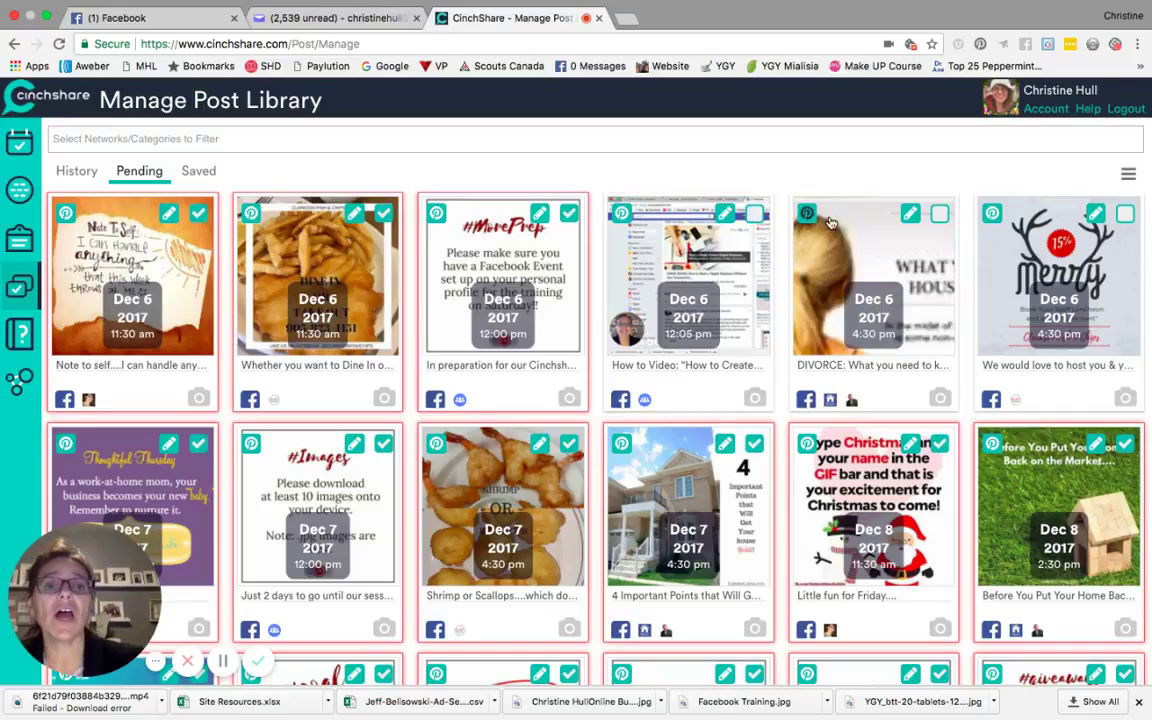
click(1129, 177)
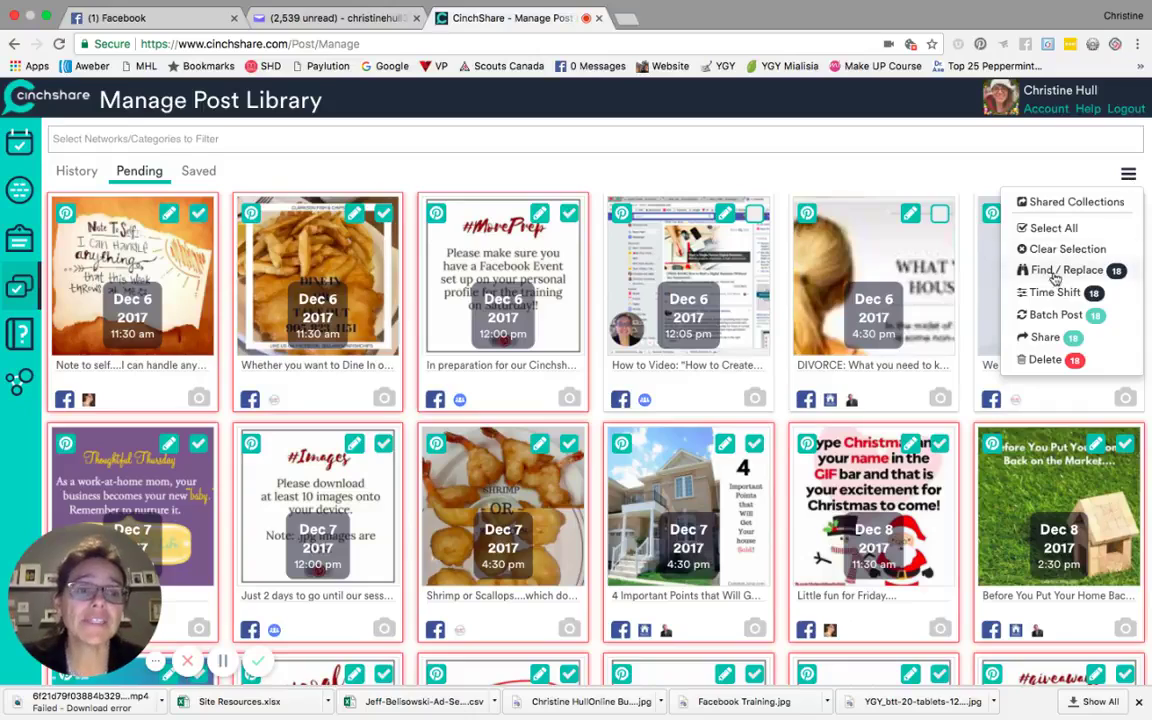
click(1028, 249)
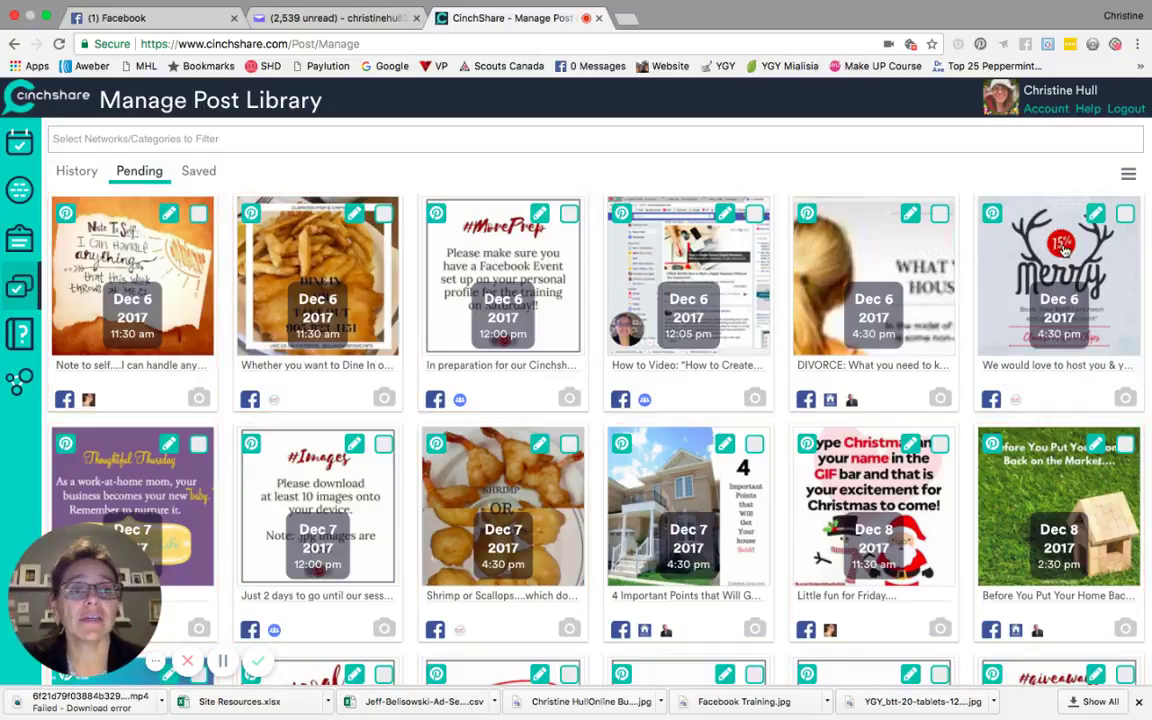
Step: Select only the Dec 6 DIVORCE post and view the bulk actions for that single post
click(1129, 177)
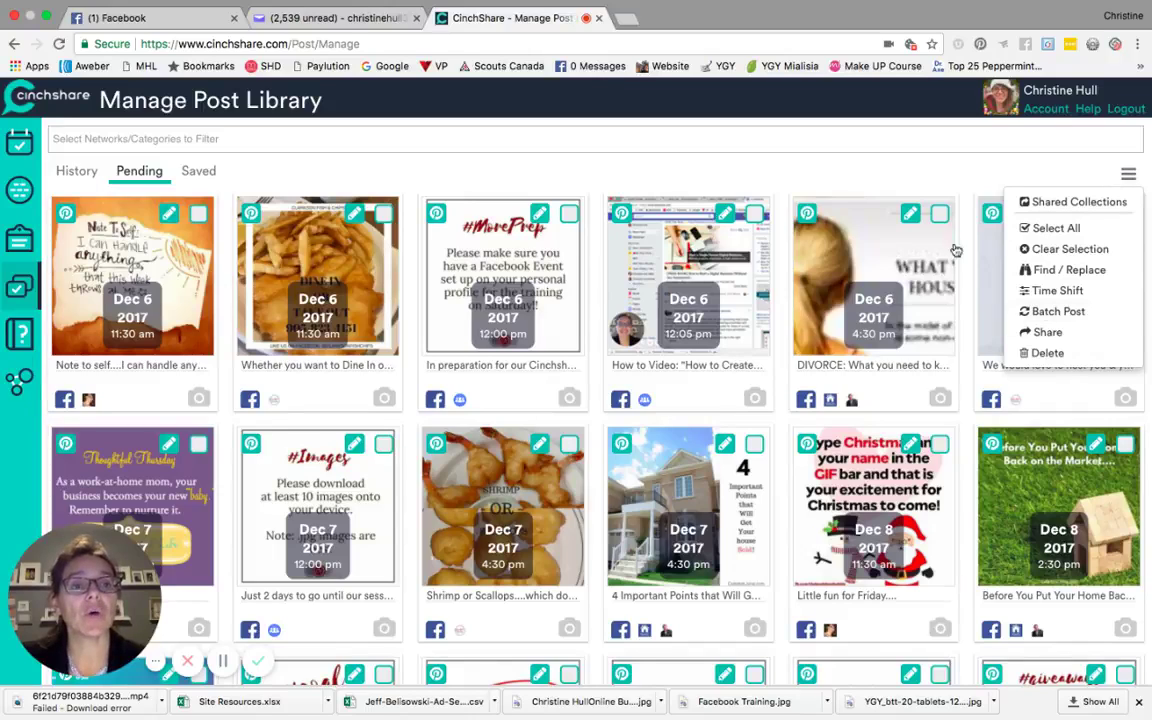
click(850, 208)
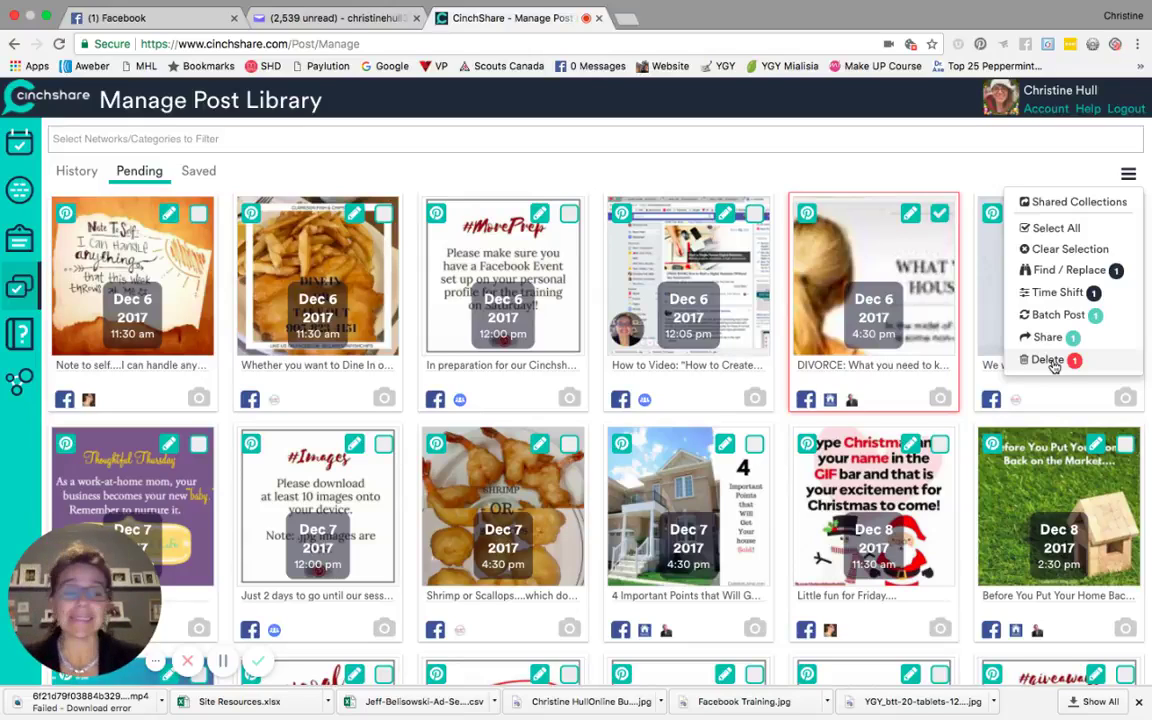
click(1129, 175)
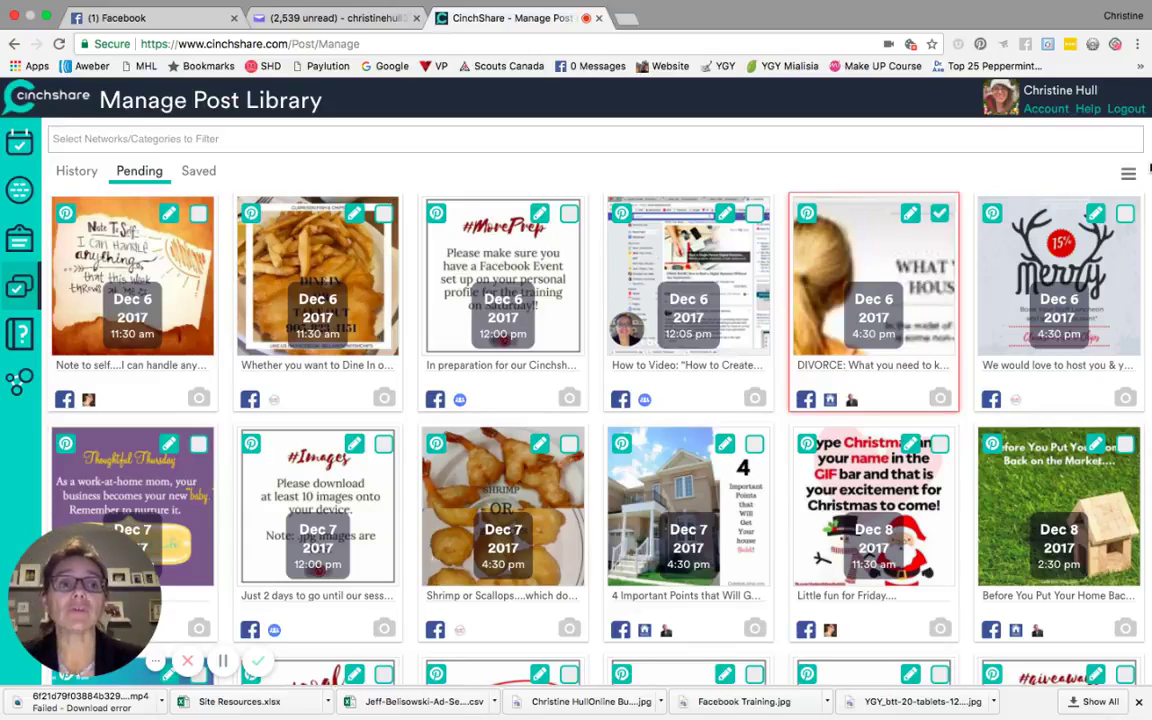
click(1128, 174)
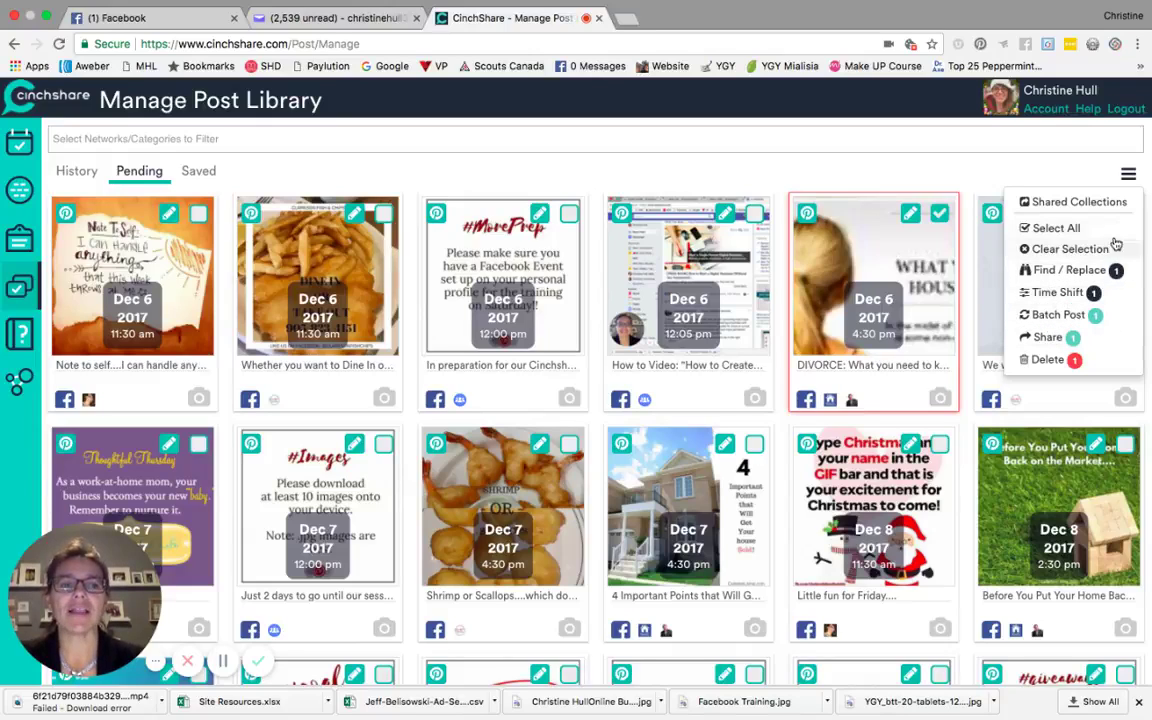
click(1129, 177)
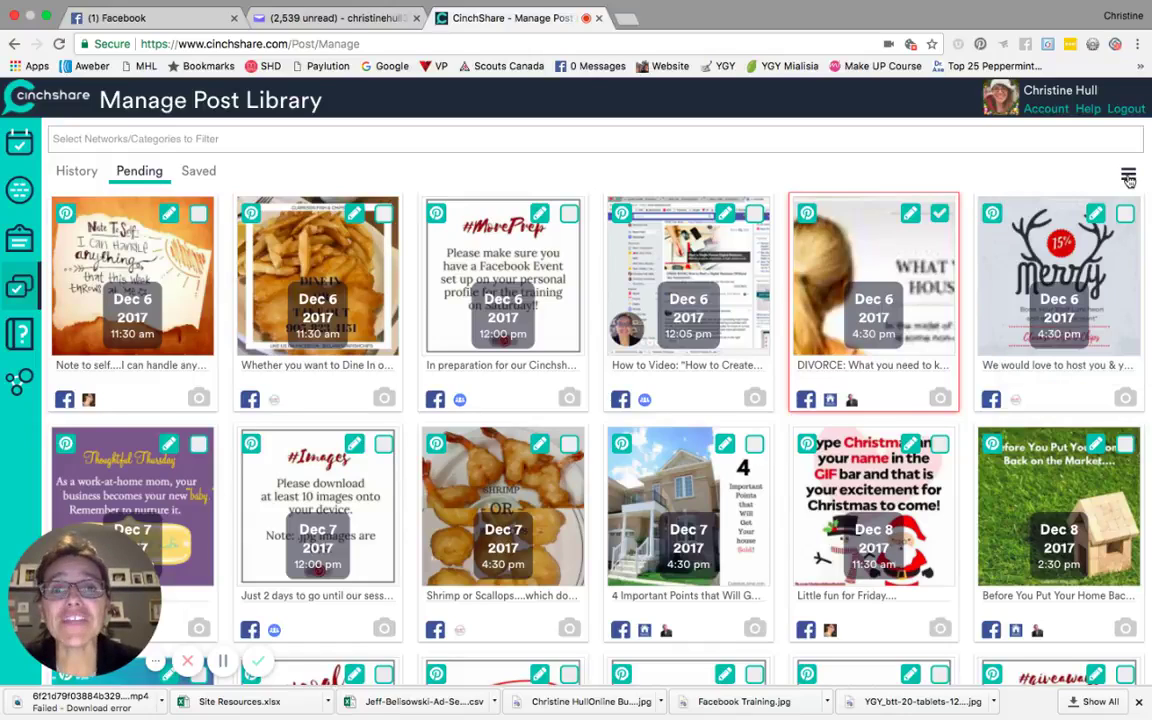